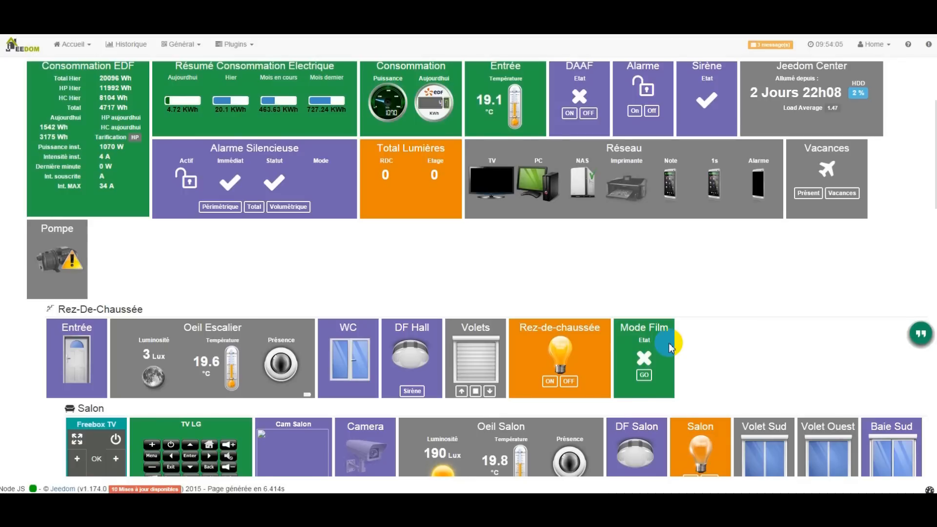
Open the interactions management page from the home dashboard
{"action": "left_click", "coordinate": [180, 44]}
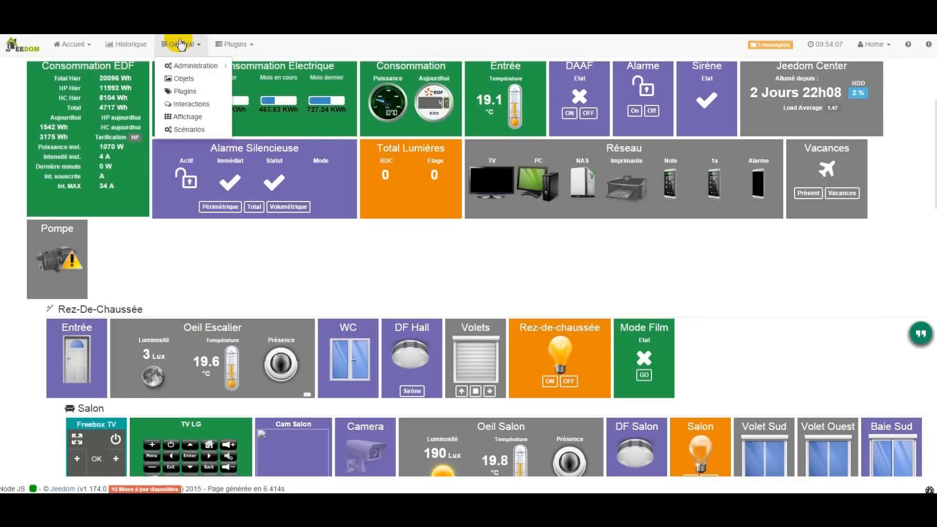
{"action": "left_click", "coordinate": [210, 108]}
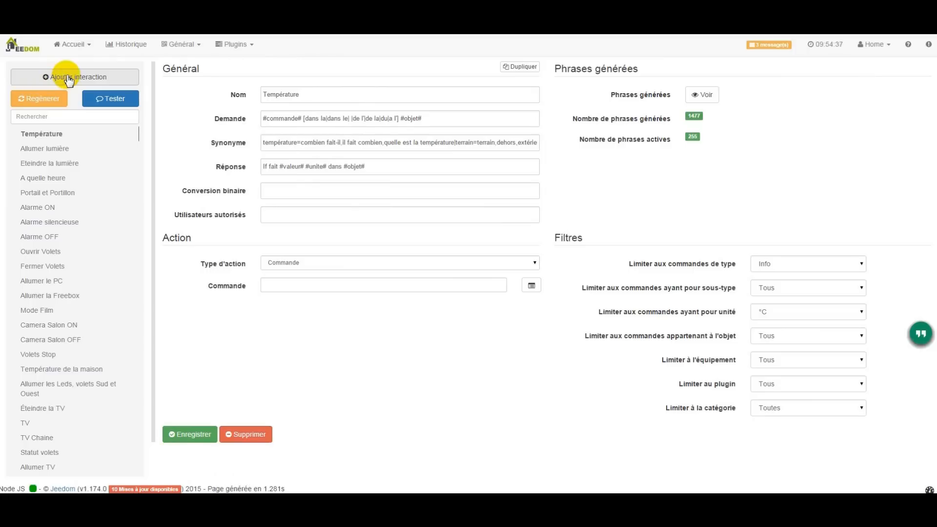
{"action": "left_click", "coordinate": [47, 107]}
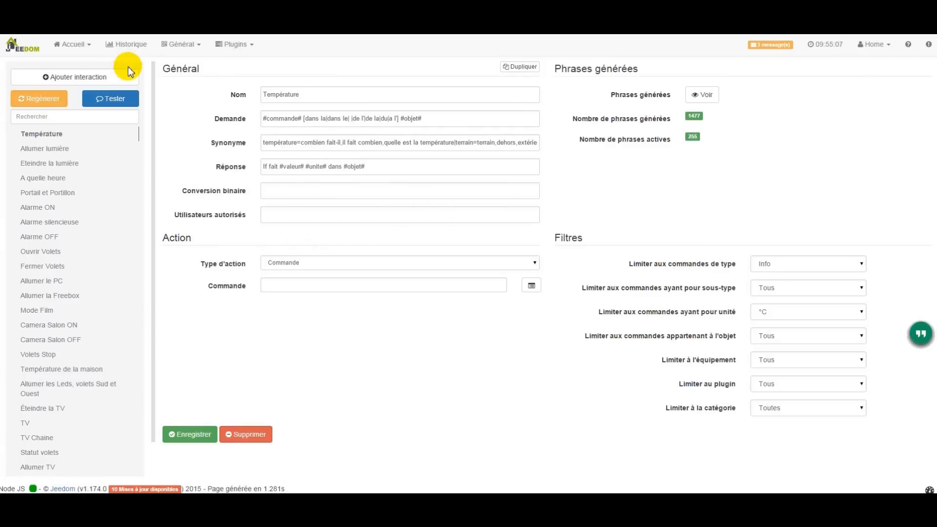
Add a new interaction with the request "Allumer lumière"
{"action": "left_click", "coordinate": [74, 77]}
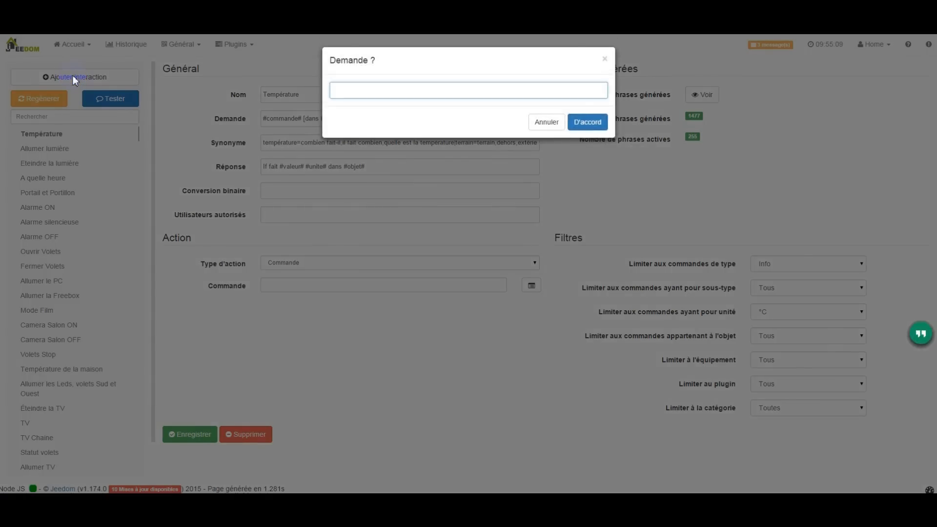
{"action": "left_click", "coordinate": [377, 87]}
{"action": "type", "text": "Allumer lumière"}
{"action": "left_click", "coordinate": [587, 122]}
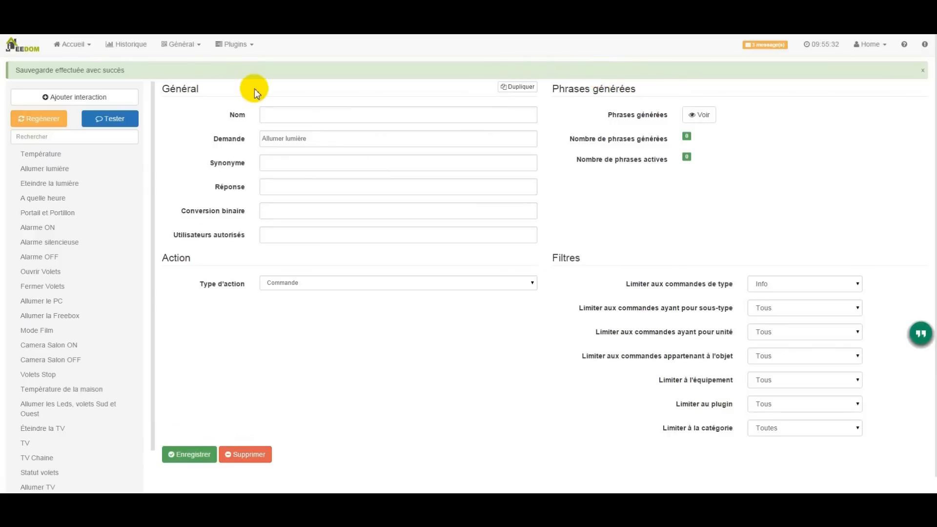
Set the new interaction's synonyms to "on=allumer | off=éteindre"
{"action": "mouse_move", "coordinate": [279, 159]}
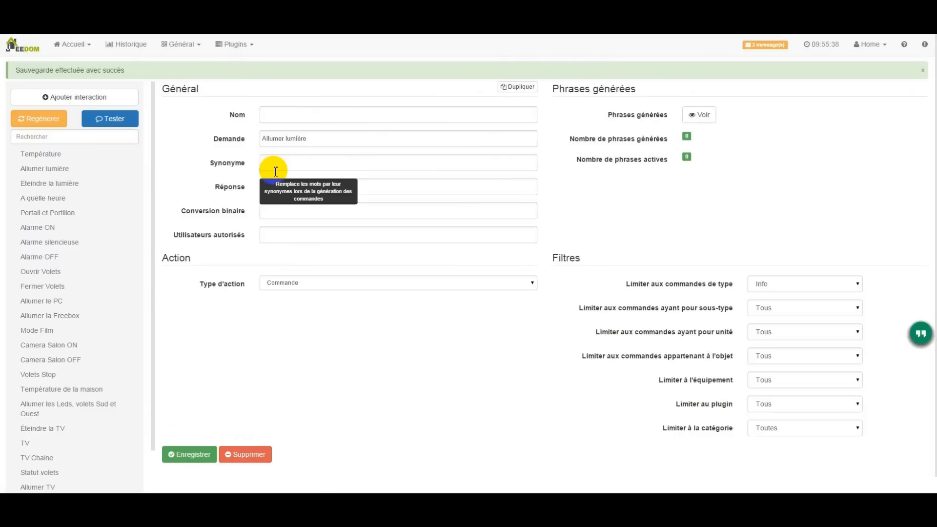
{"action": "left_click", "coordinate": [278, 163]}
{"action": "type", "text": "on=allumer"}
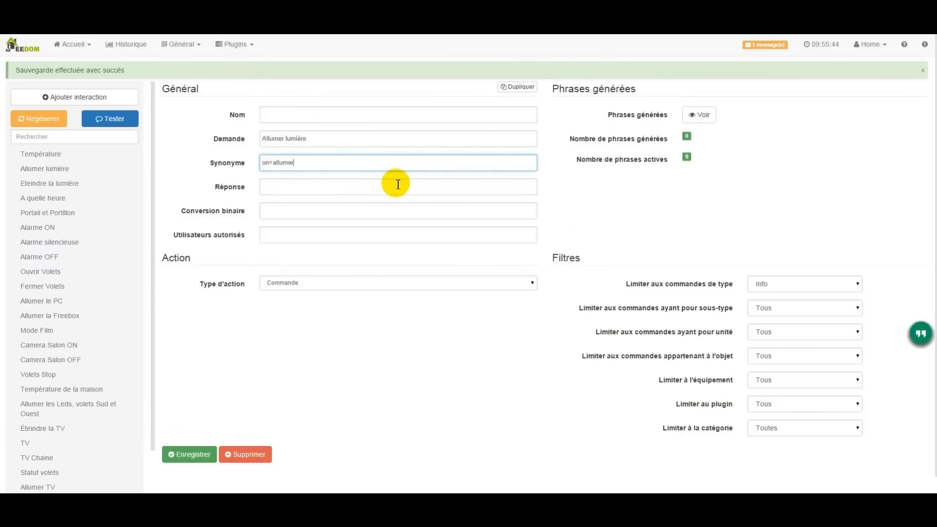
{"action": "type", "text": "|"}
{"action": "type", "text": "|"}
{"action": "type", "text": " off="}
{"action": "type", "text": "éteindre"}
Change the interaction's request to "#commande# la lumière [du|de|de la] #objet#"
{"action": "double_click", "coordinate": [267, 139]}
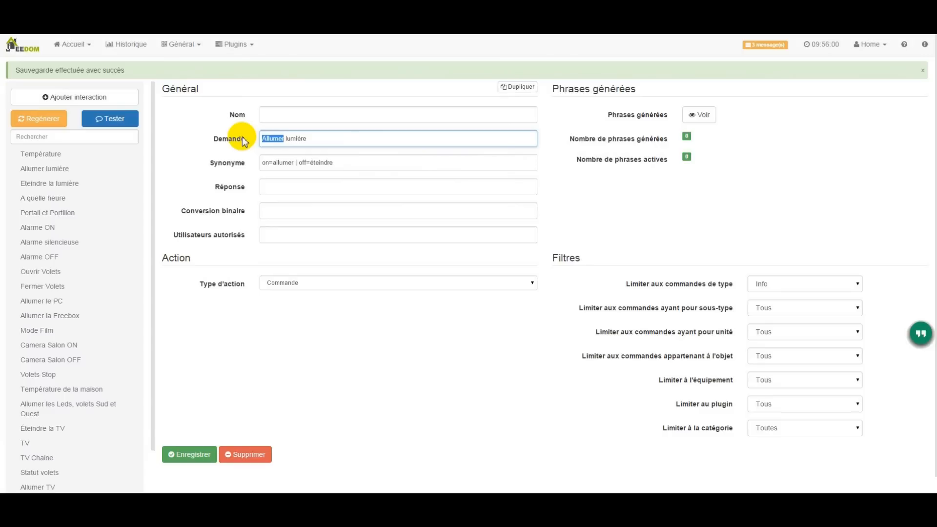
{"action": "type", "text": "#commande#"}
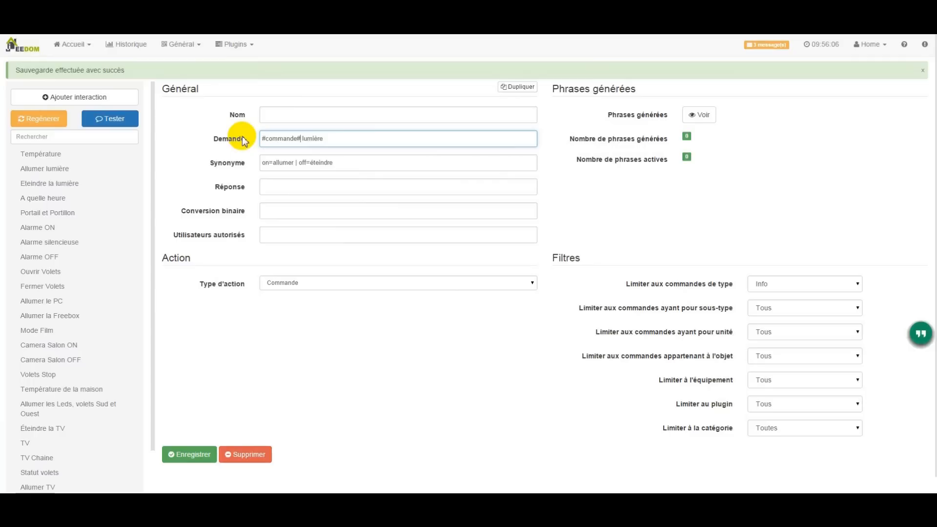
{"action": "type", "text": " la l"}
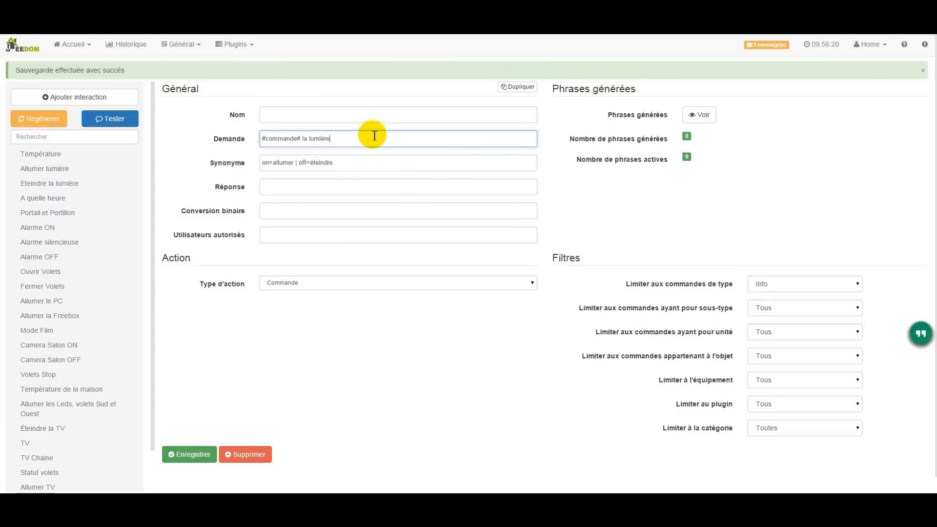
{"action": "type", "text": "[du|de|de la"}
{"action": "type", "text": "#objet#"}
Set the interaction's response to "Allumage lumière #objet# effectué" and save the interaction
{"action": "left_click", "coordinate": [295, 191]}
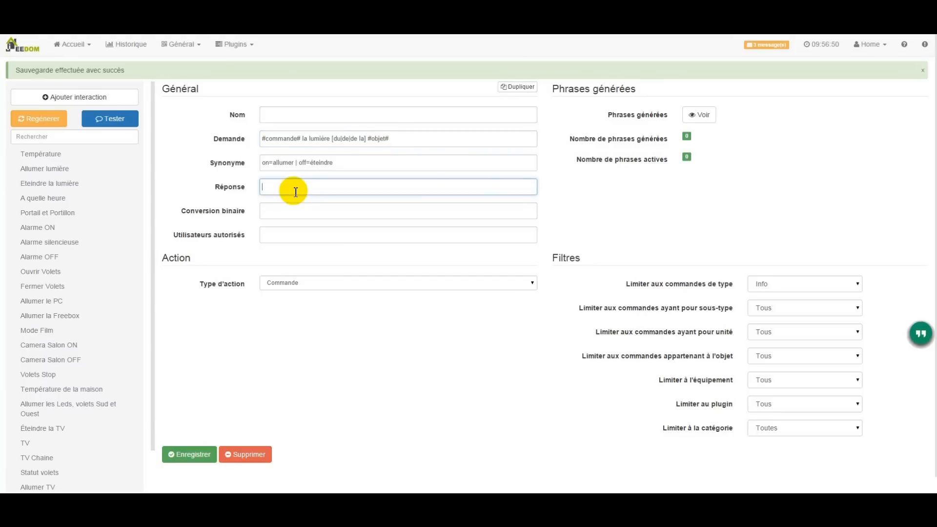
{"action": "type", "text": "Allu"}
{"action": "type", "text": "mage effectué"}
{"action": "type", "text": "#objet#"}
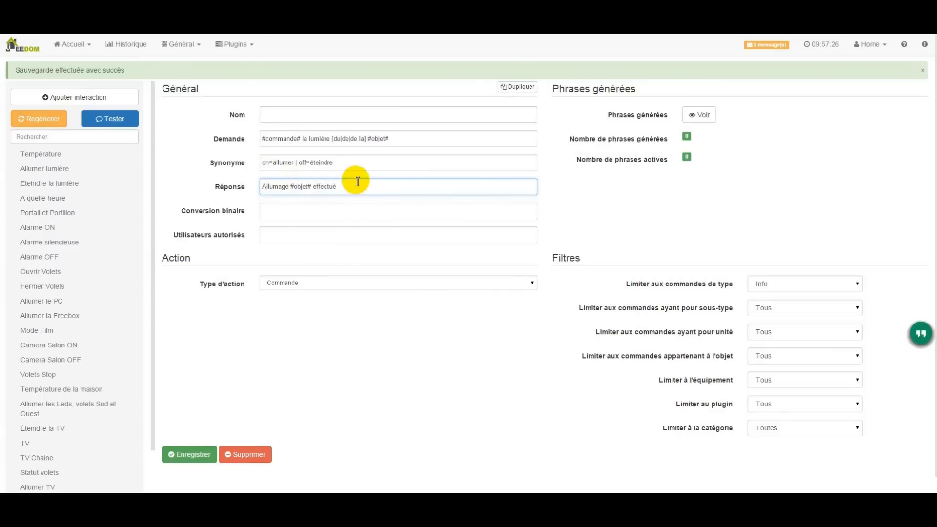
{"action": "left_click", "coordinate": [290, 186]}
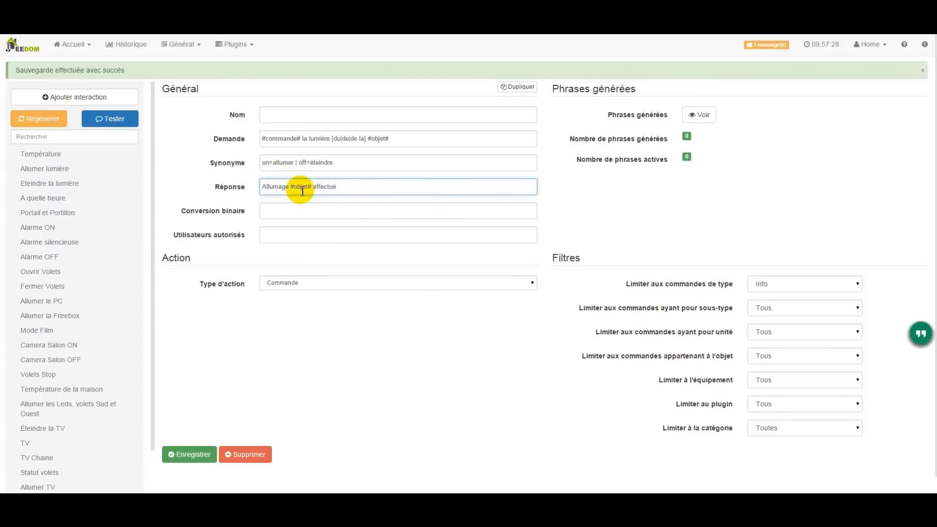
{"action": "type", "text": "lumière"}
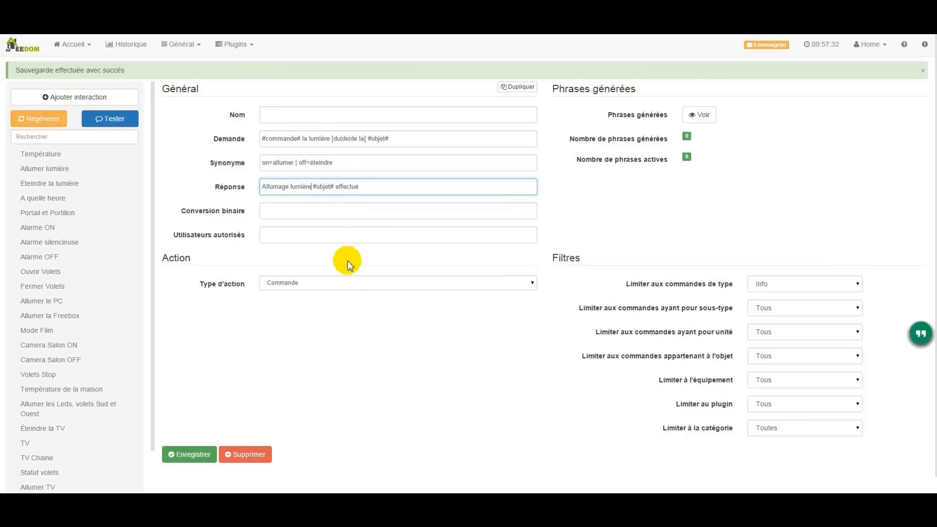
{"action": "left_click", "coordinate": [194, 457]}
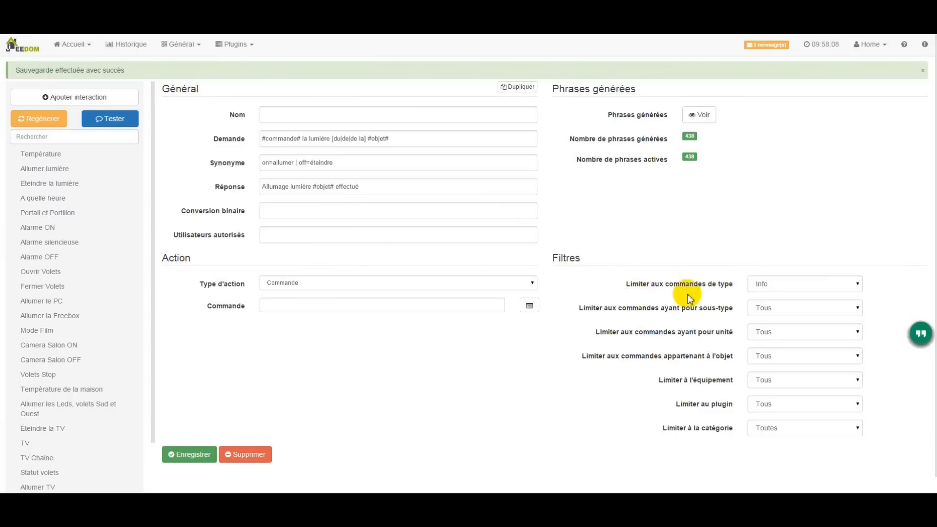
Limit the light interaction to commands of type Action
{"action": "left_click", "coordinate": [780, 286]}
{"action": "left_click", "coordinate": [783, 305]}
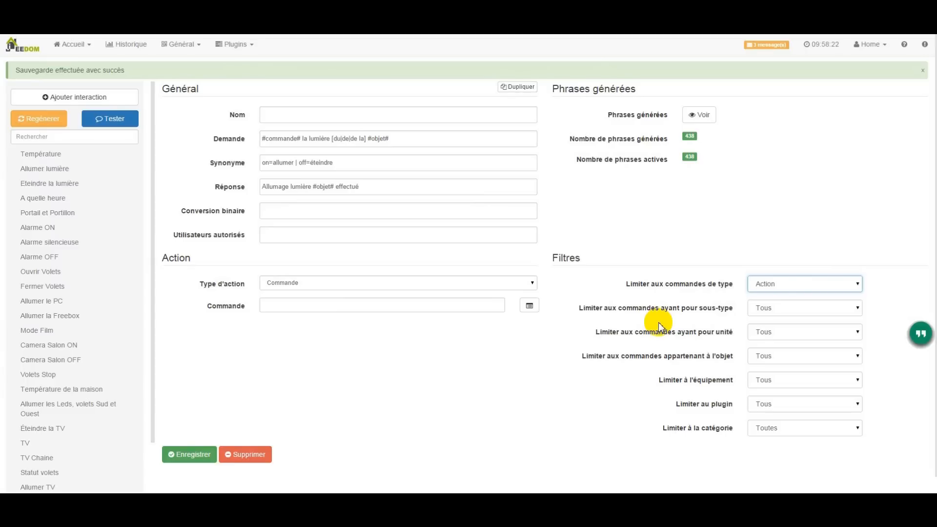
Examine the options offered by the sub-type, unit, object, equipment and plugin filters
{"action": "left_click", "coordinate": [767, 312]}
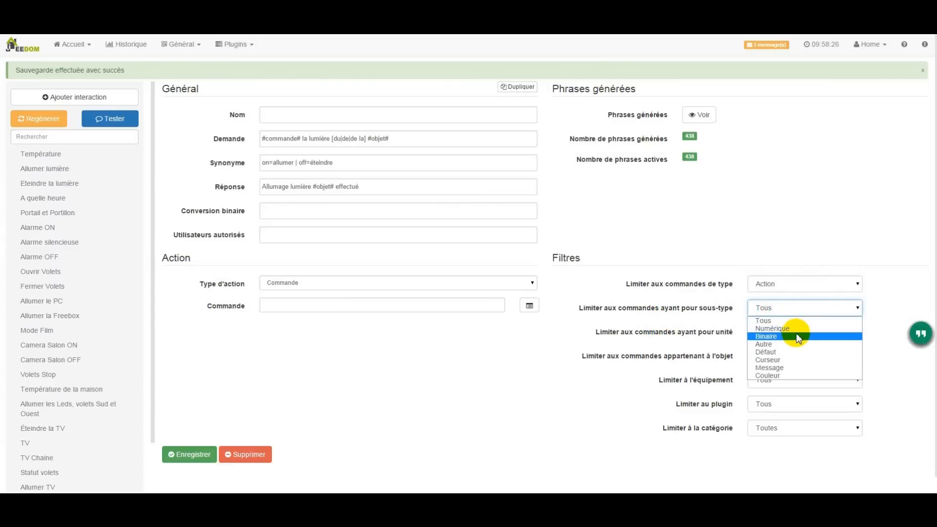
{"action": "left_click", "coordinate": [698, 320]}
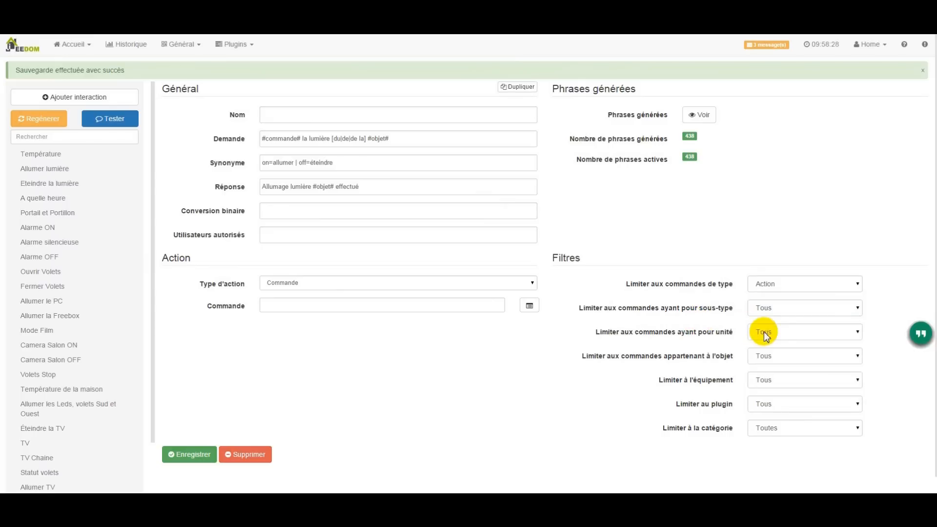
{"action": "left_click", "coordinate": [805, 333]}
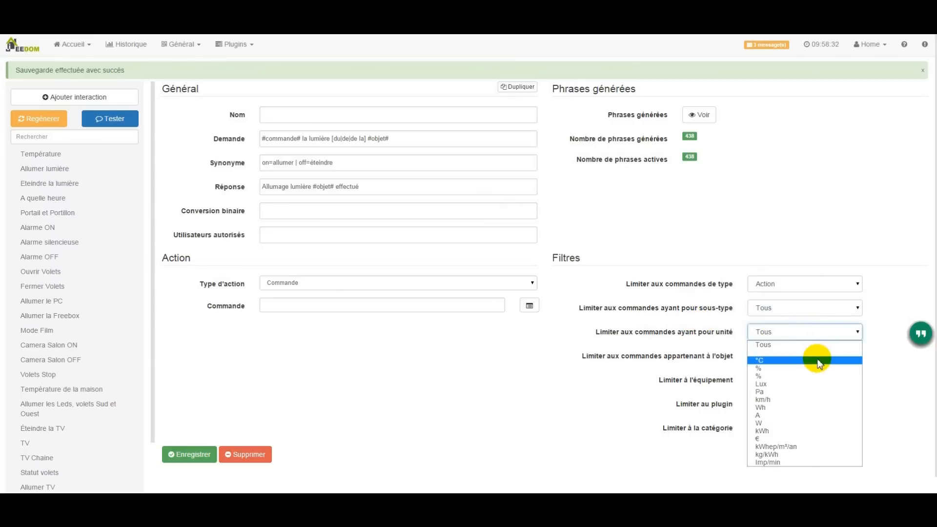
{"action": "left_click", "coordinate": [712, 324]}
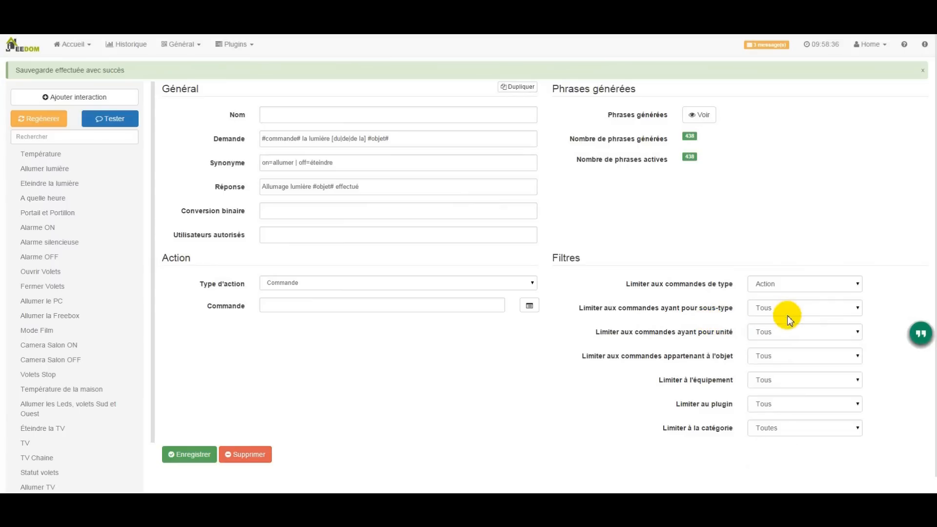
{"action": "left_click", "coordinate": [781, 356]}
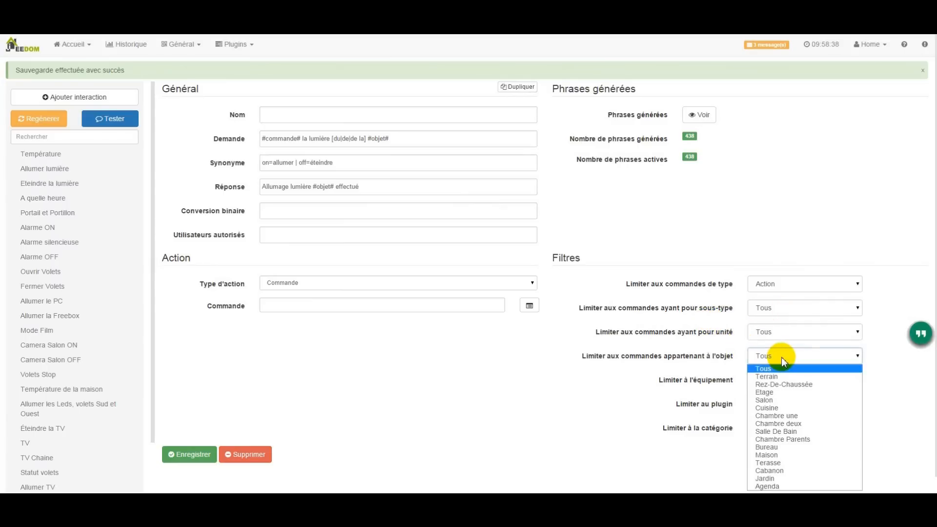
{"action": "left_click", "coordinate": [781, 358]}
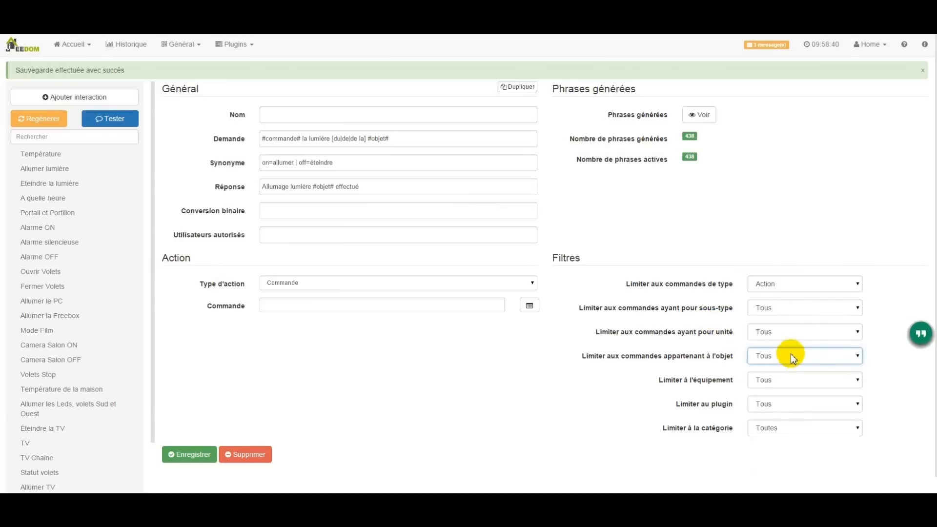
{"action": "left_click", "coordinate": [836, 383]}
{"action": "left_click", "coordinate": [836, 383]}
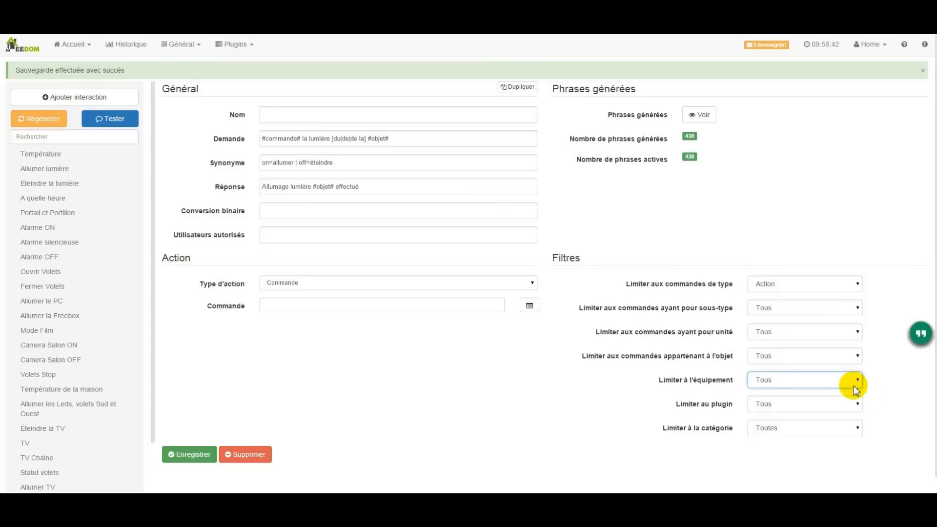
{"action": "left_click", "coordinate": [856, 409]}
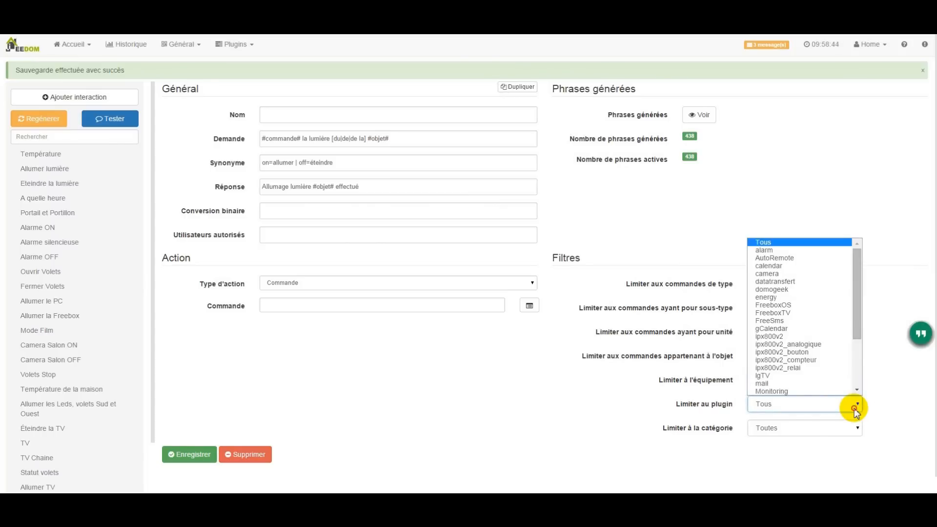
{"action": "left_click", "coordinate": [854, 410]}
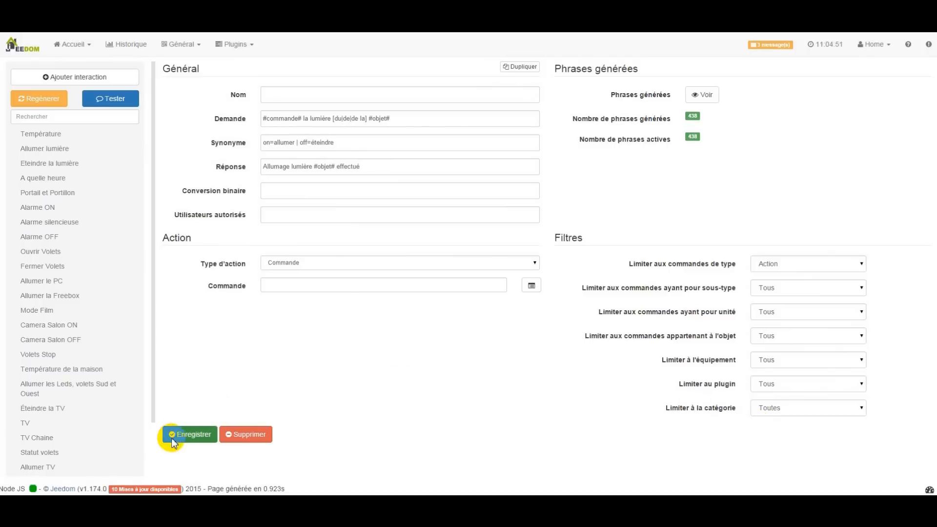
Save the light interaction and filter its list of generated phrases by "allumer"
{"action": "left_click", "coordinate": [173, 438]}
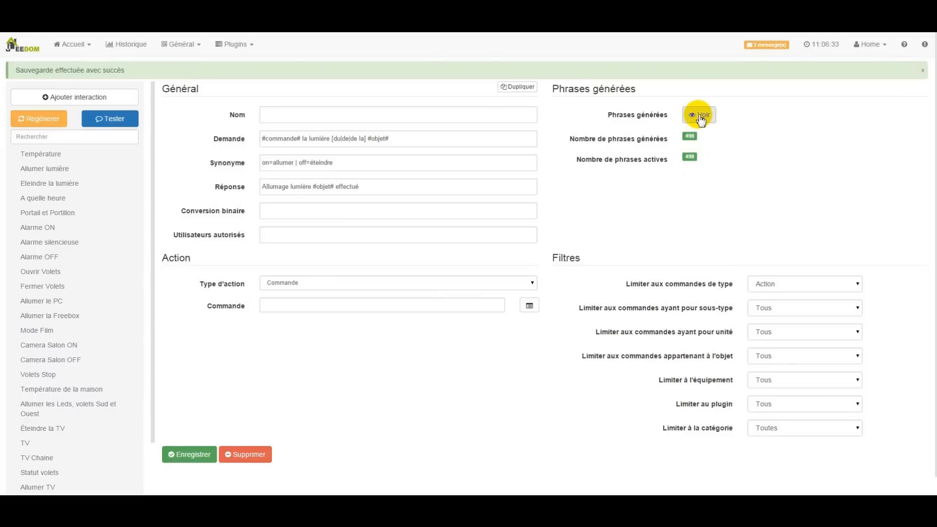
{"action": "left_click", "coordinate": [701, 117]}
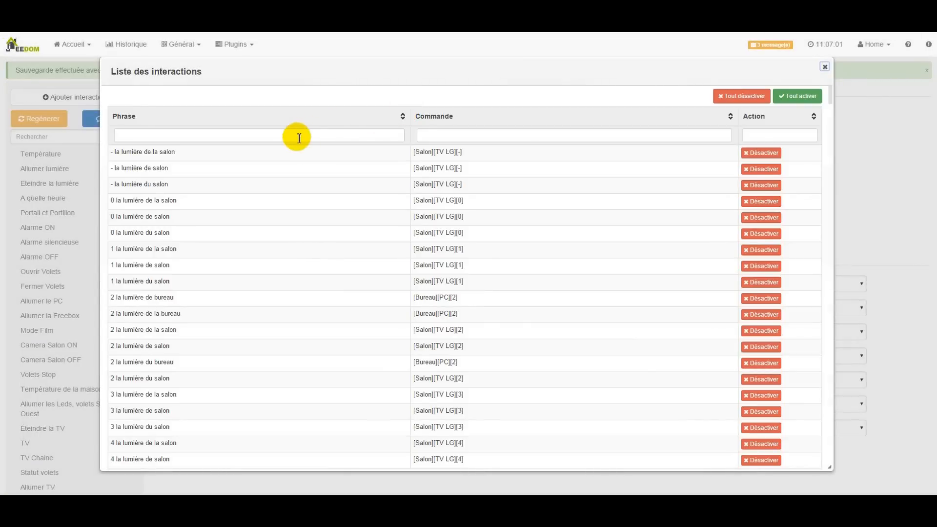
{"action": "left_click", "coordinate": [298, 137]}
{"action": "type", "text": "allume"}
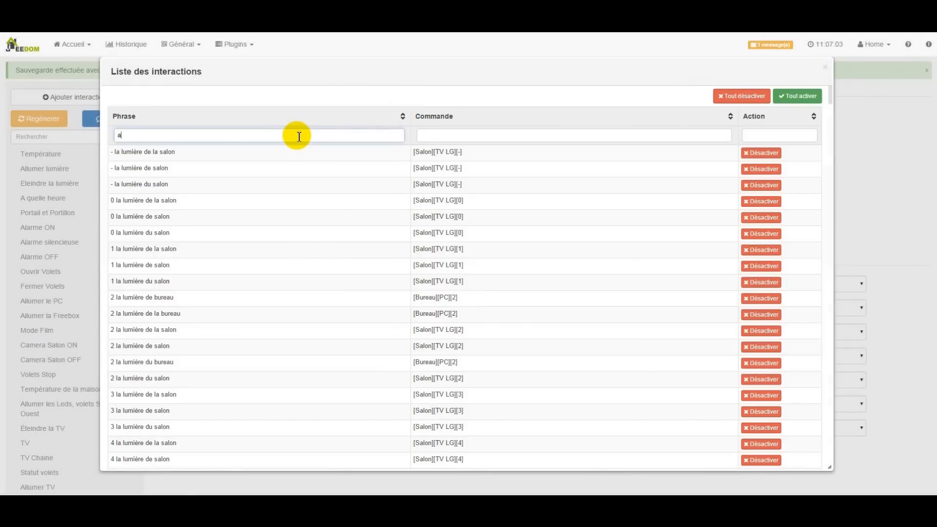
{"action": "type", "text": "r"}
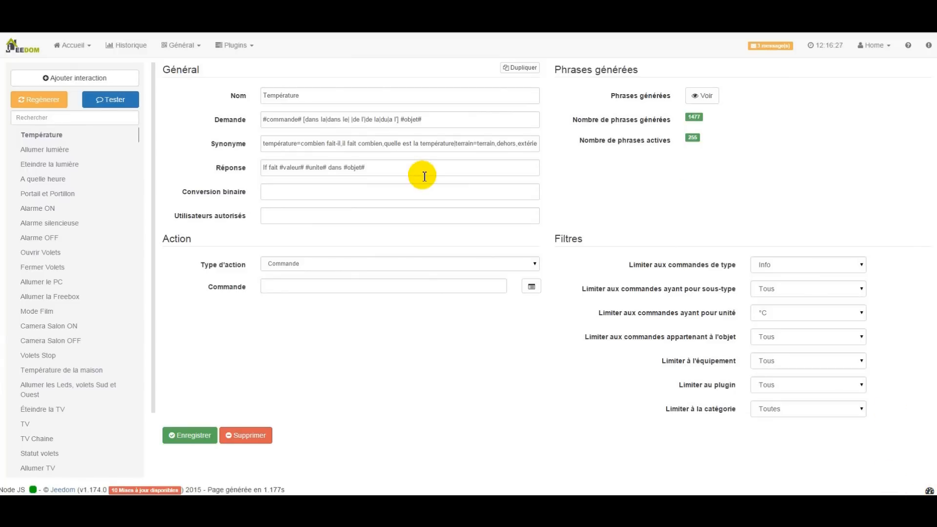
Examine how the Température interaction's request, synonyms and response use the command, value, unit and object tags and optional words
{"action": "left_click_drag", "start_coordinate": [262, 120], "coordinate": [302, 121]}
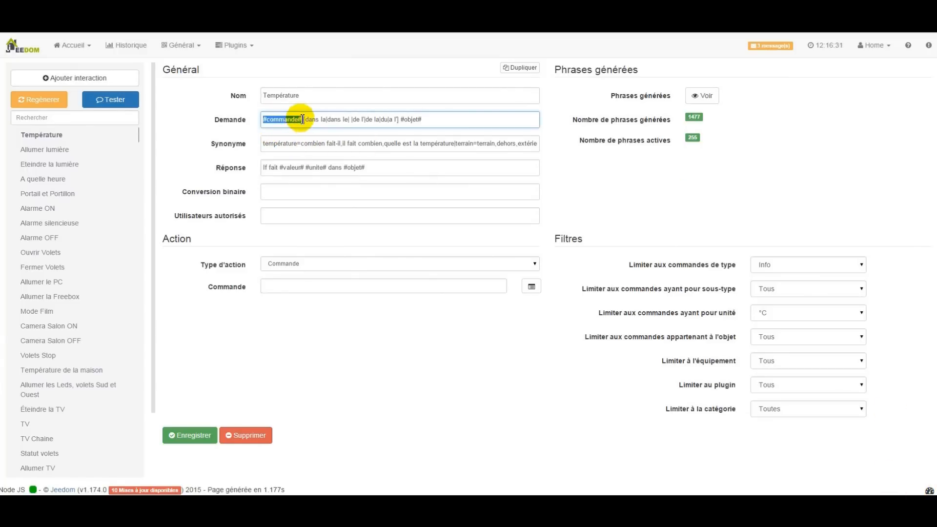
{"action": "left_click", "coordinate": [268, 144]}
{"action": "left_click_drag", "start_coordinate": [268, 144], "coordinate": [300, 144]}
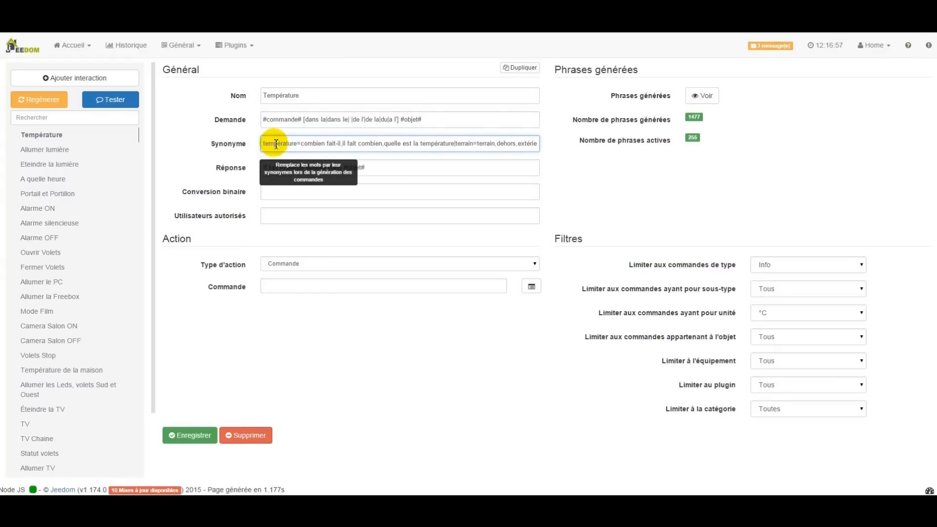
{"action": "left_click_drag", "start_coordinate": [342, 143], "coordinate": [359, 146]}
{"action": "left_click", "coordinate": [358, 144]}
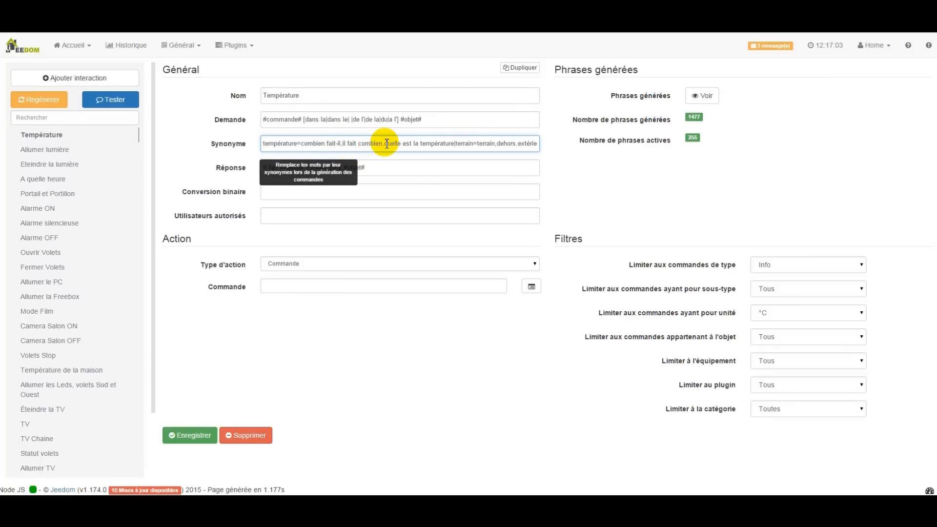
{"action": "left_click", "coordinate": [402, 171]}
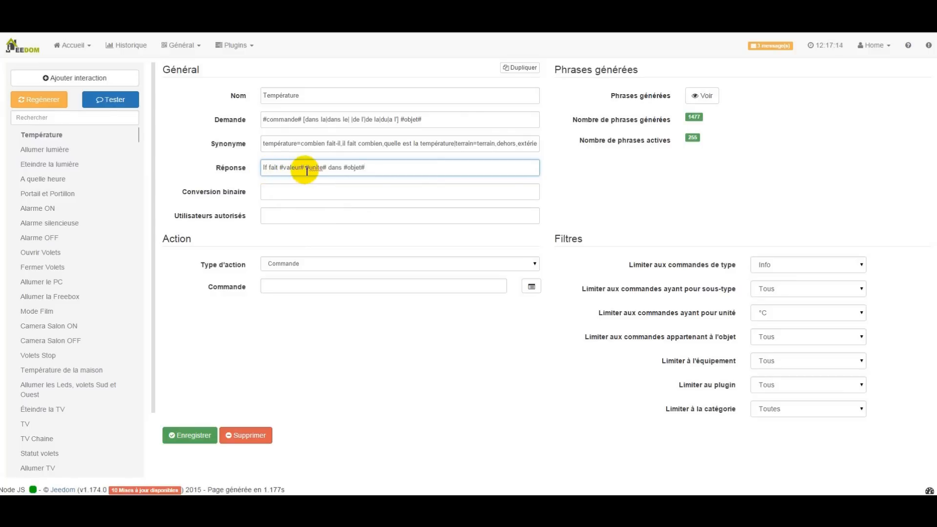
{"action": "left_click_drag", "start_coordinate": [306, 172], "coordinate": [327, 172]}
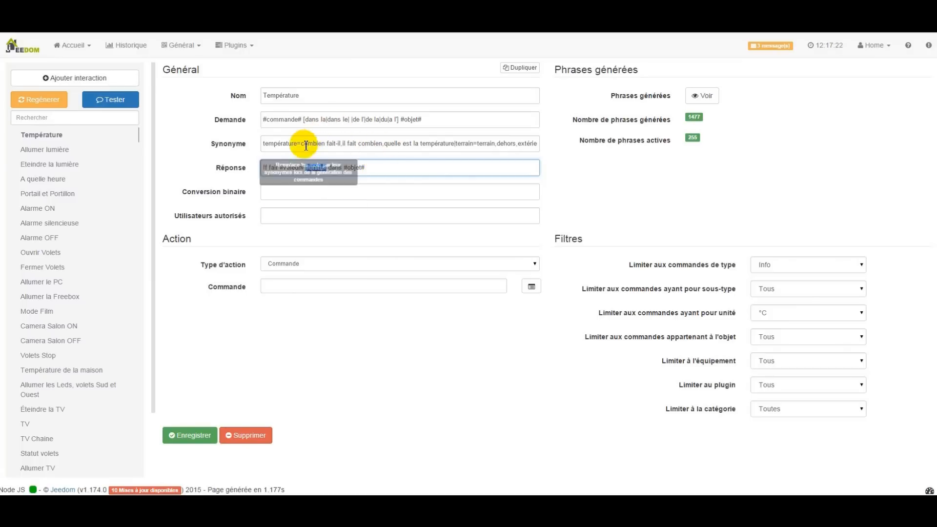
{"action": "left_click_drag", "start_coordinate": [301, 143], "coordinate": [327, 123]}
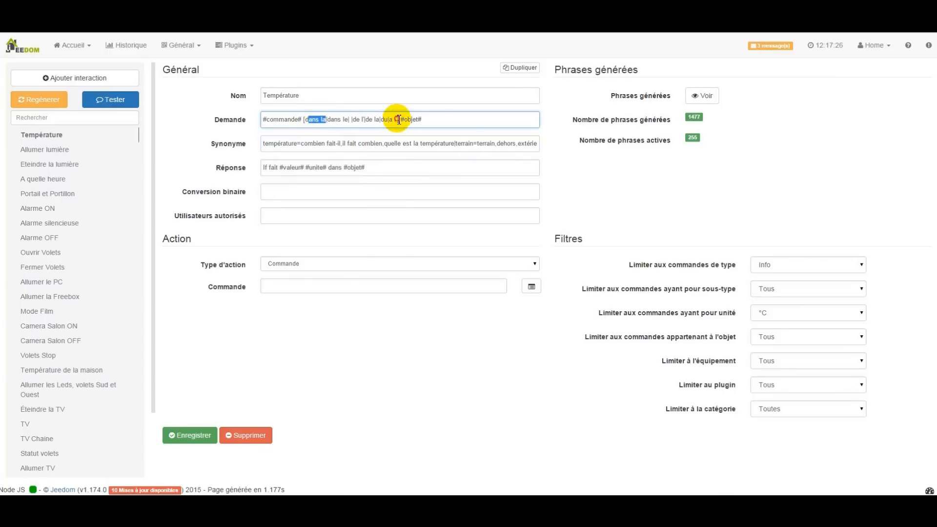
Review the object tag in the Température request, and browse the interaction's list of generated phrases
{"action": "left_click_drag", "start_coordinate": [397, 120], "coordinate": [438, 120]}
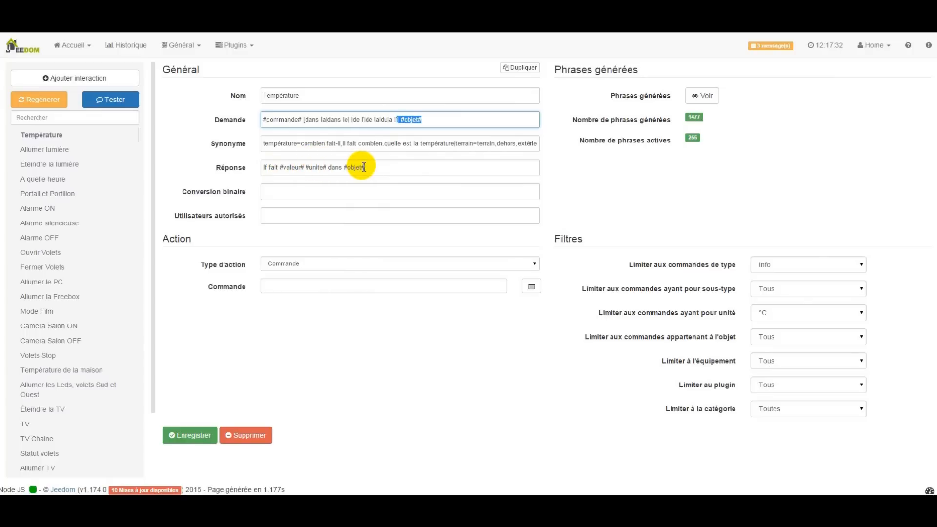
{"action": "left_click", "coordinate": [708, 98]}
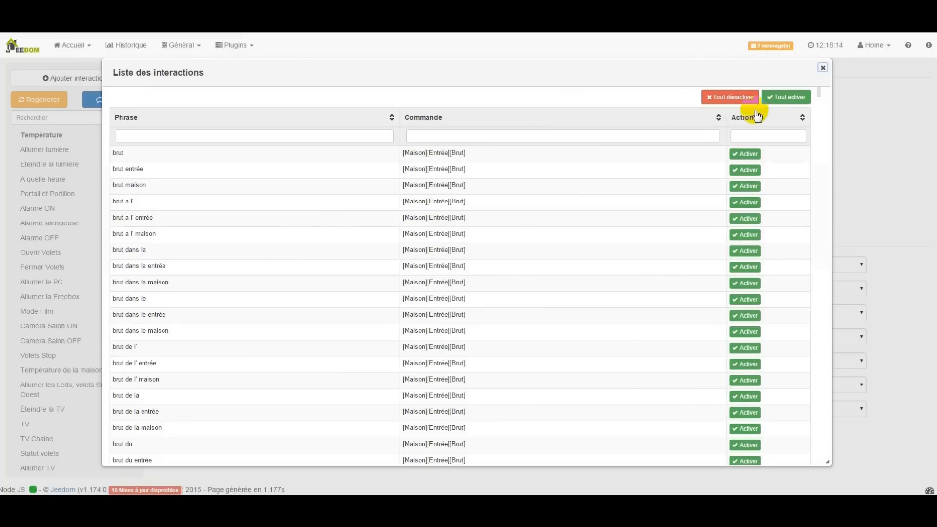
{"action": "left_click_drag", "start_coordinate": [820, 93], "coordinate": [830, 205]}
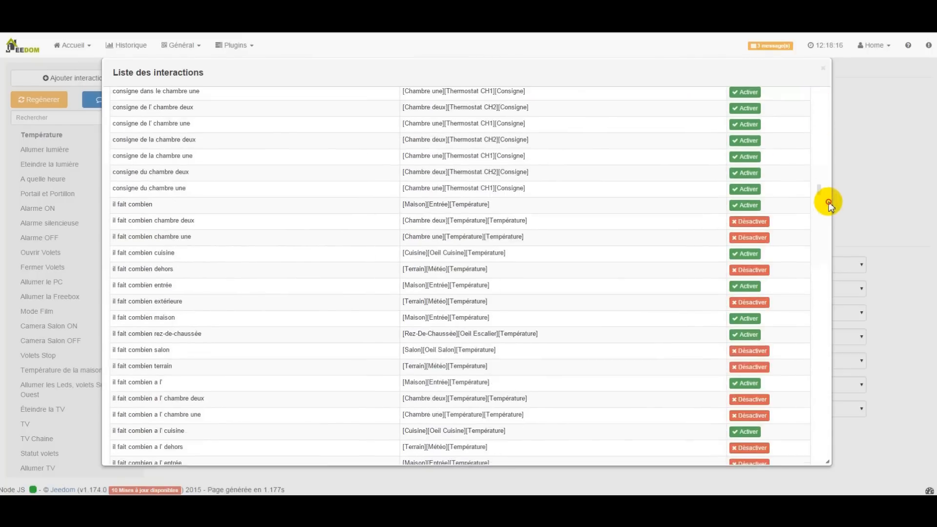
{"action": "scroll", "coordinate": [830, 205], "scroll_direction": "down", "scroll_amount": 10}
{"action": "left_click_drag", "start_coordinate": [829, 197], "coordinate": [820, 88]}
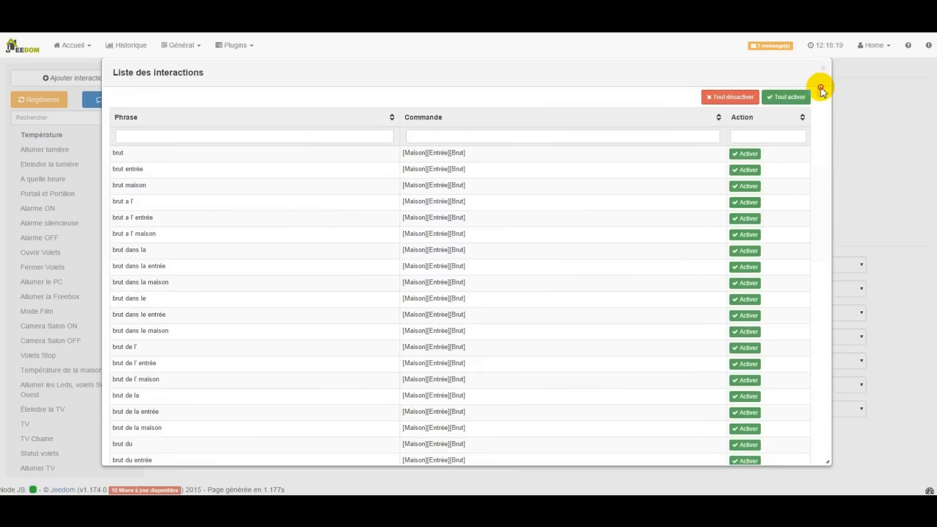
Filter the Température interaction's generated phrases by "il fait combien" and review each phrase's linked command and activation state
{"action": "left_click", "coordinate": [250, 136]}
{"action": "type", "text": "il f"}
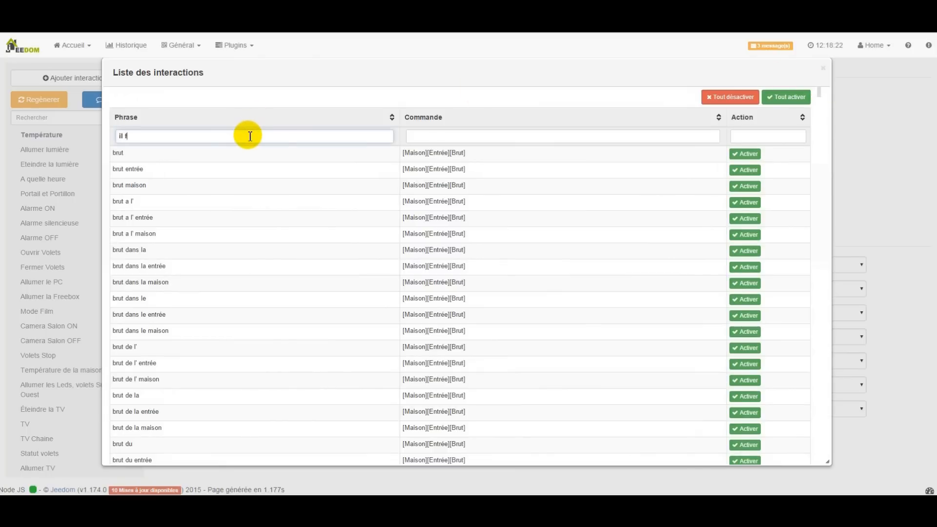
{"action": "type", "text": "ait combien"}
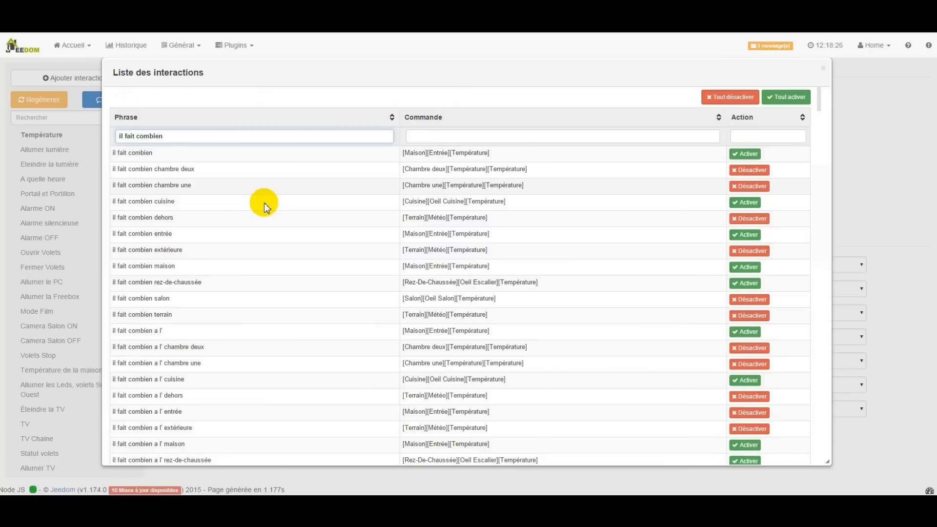
{"action": "scroll", "coordinate": [268, 238], "scroll_direction": "down", "scroll_amount": 5}
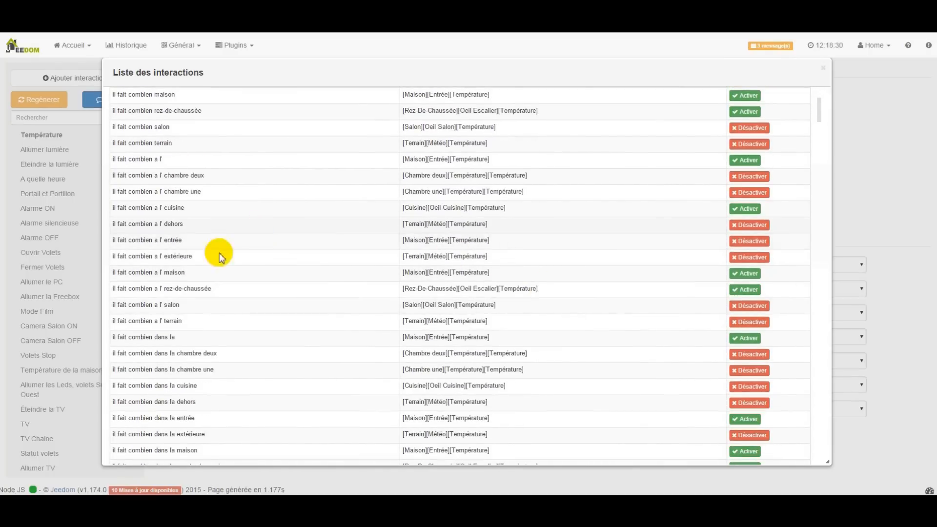
{"action": "scroll", "coordinate": [226, 310], "scroll_direction": "down", "scroll_amount": 2}
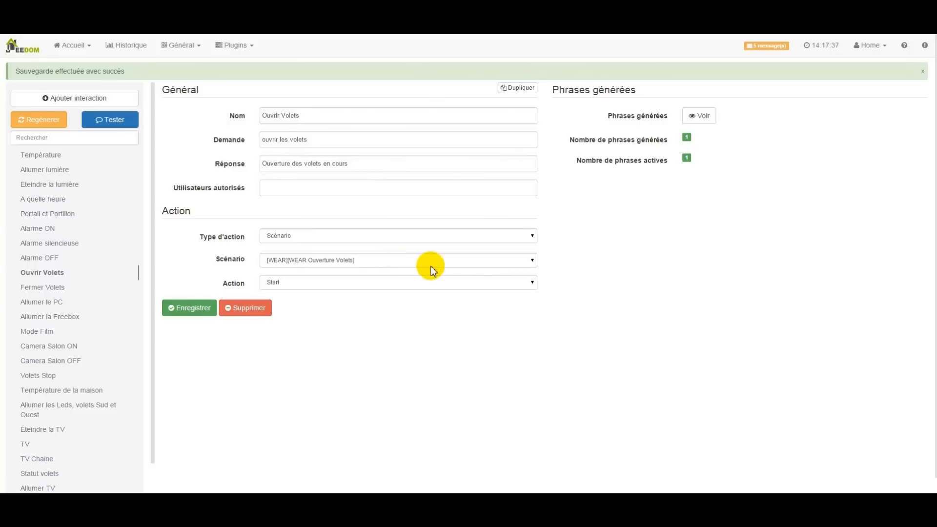
Examine the scenario actions available for the Ouvrir Volets interaction and its list of generated phrases
{"action": "left_click", "coordinate": [468, 284]}
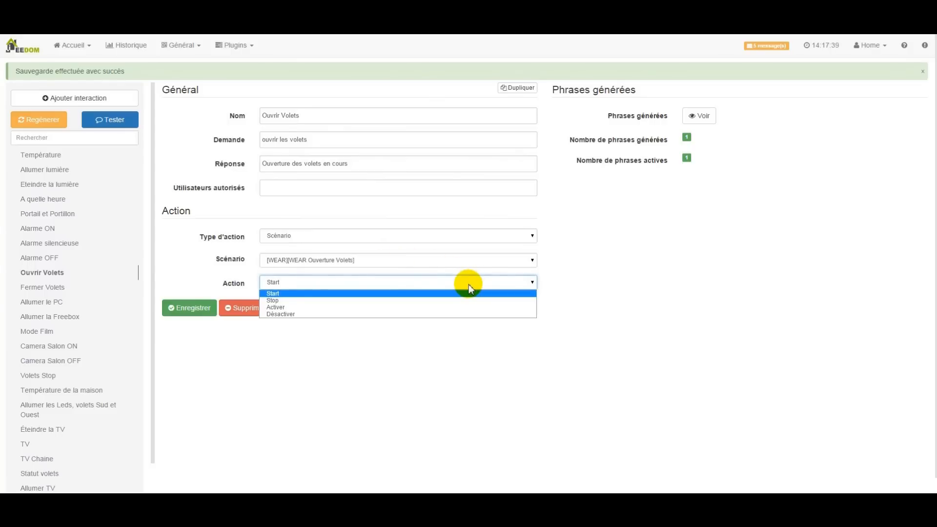
{"action": "left_click", "coordinate": [467, 283]}
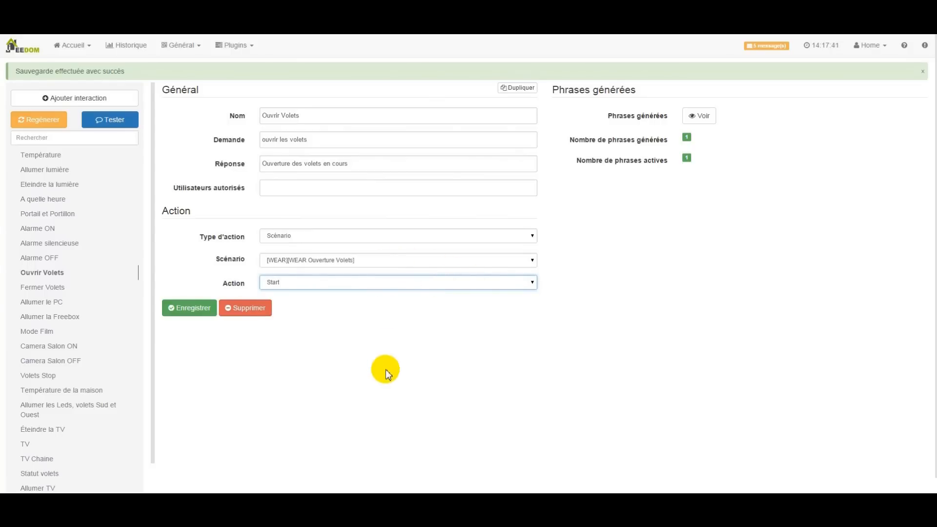
{"action": "left_click", "coordinate": [699, 115]}
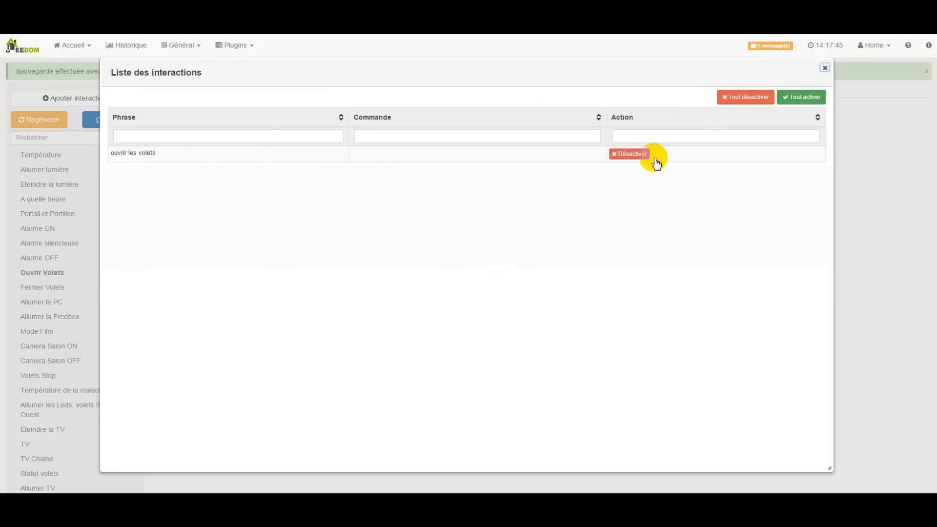
{"action": "left_click", "coordinate": [825, 68]}
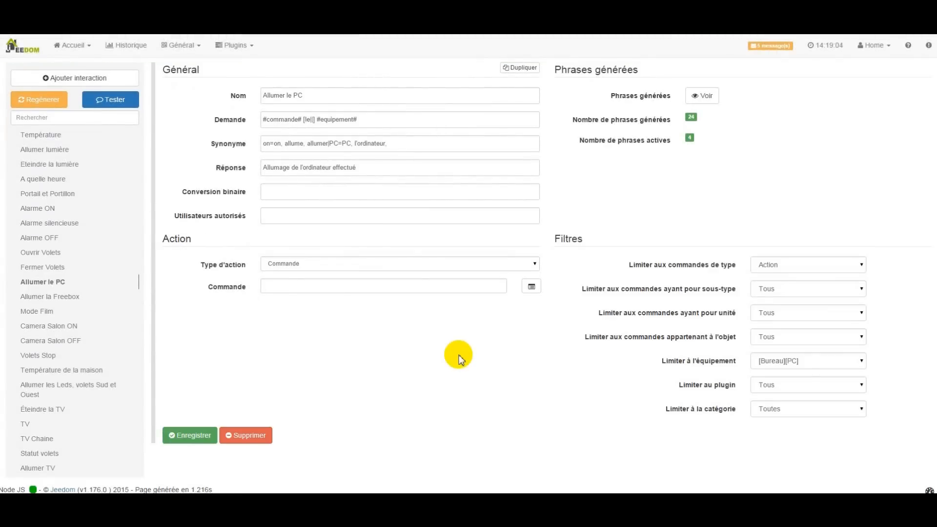
Examine how the Allumer le PC interaction's request uses the command and equipment tags, along with its response text
{"action": "left_click", "coordinate": [268, 121]}
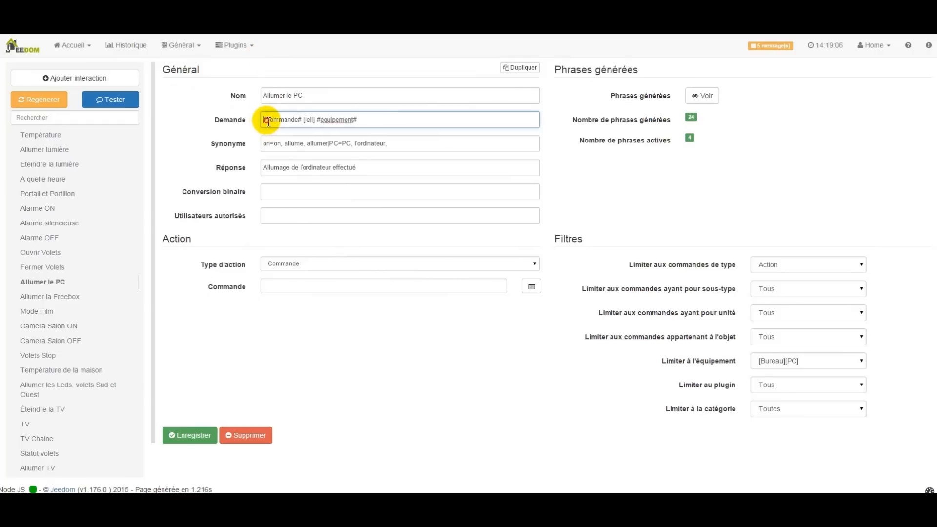
{"action": "left_click_drag", "start_coordinate": [268, 122], "coordinate": [304, 120]}
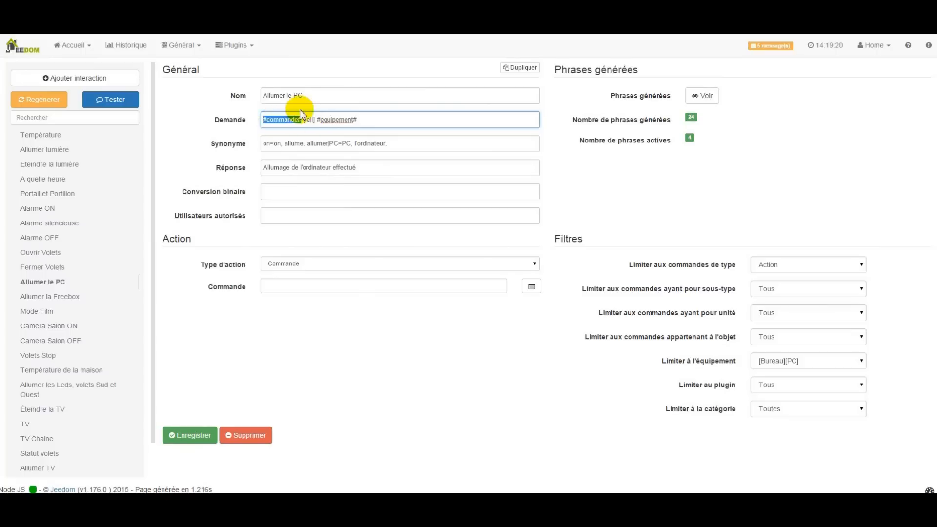
{"action": "left_click_drag", "start_coordinate": [317, 119], "coordinate": [367, 121]}
{"action": "left_click", "coordinate": [367, 121]}
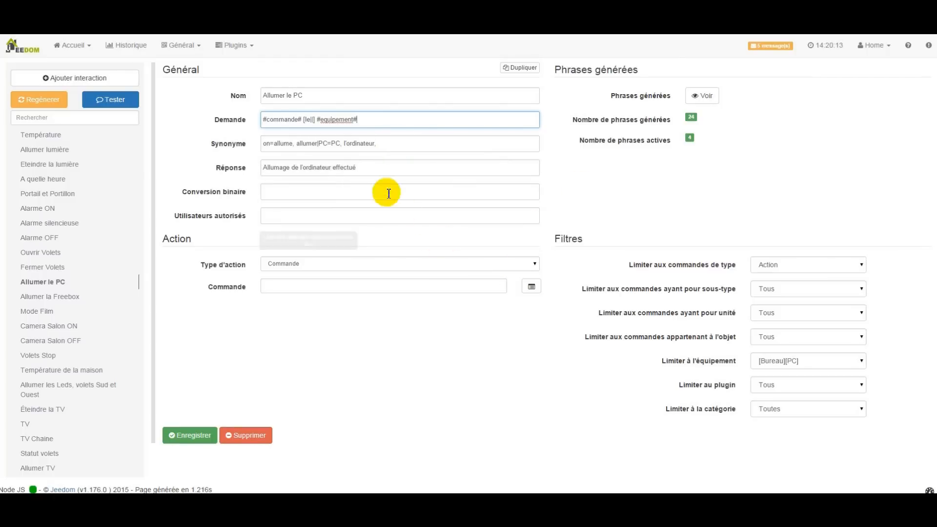
{"action": "left_click", "coordinate": [390, 168]}
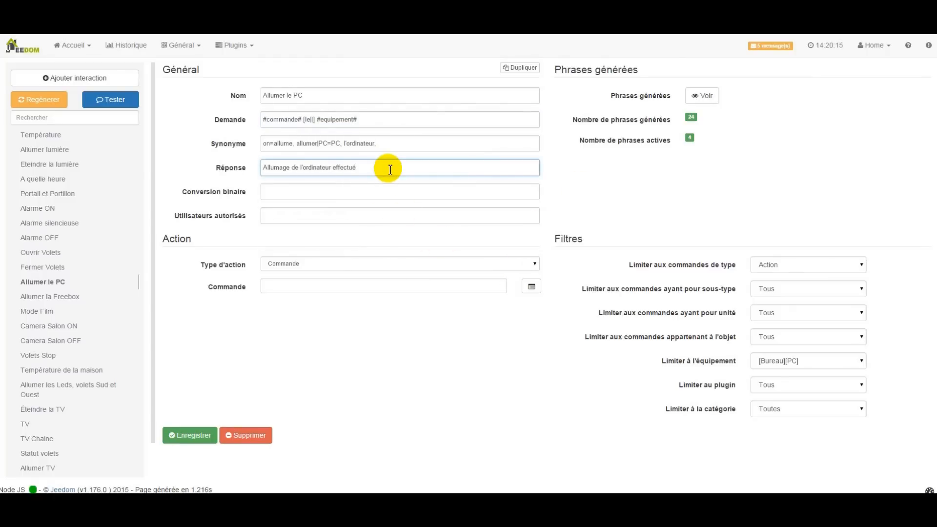